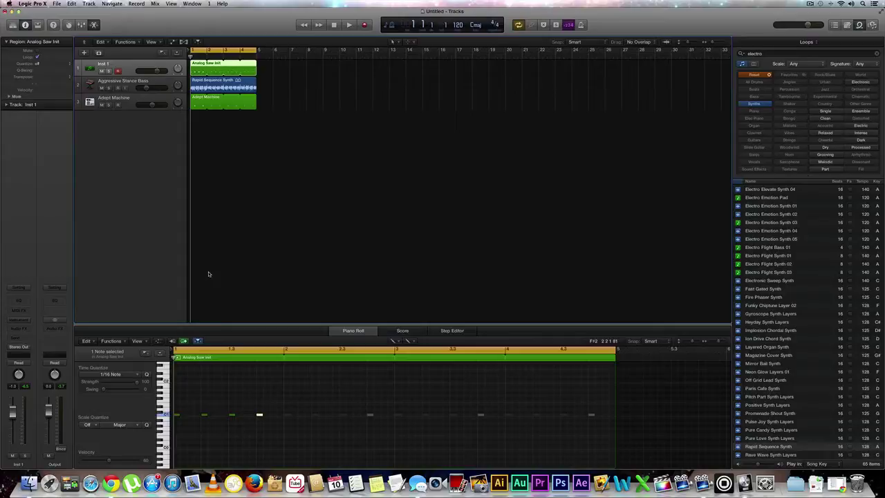
- Load ES2 on the first track and apply the Tutorial Settings > Analog Saw Init preset
{"action": "left_click", "coordinate": [21, 321]}
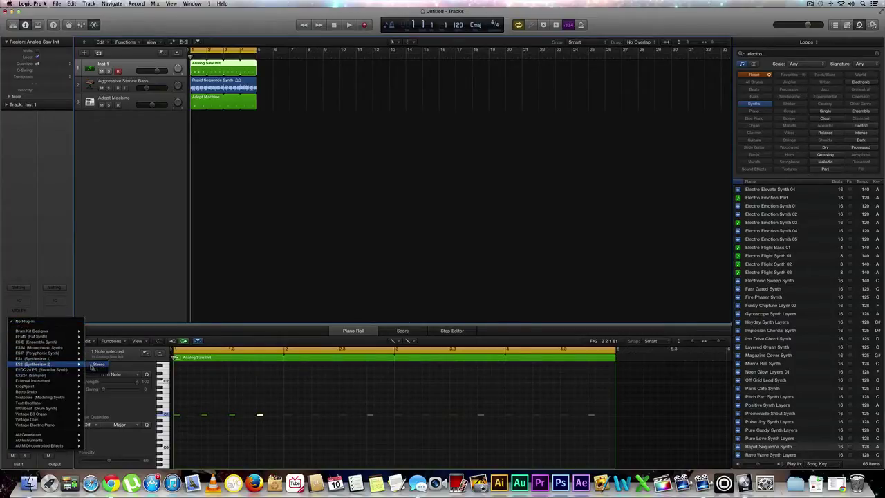
{"action": "left_click", "coordinate": [96, 363]}
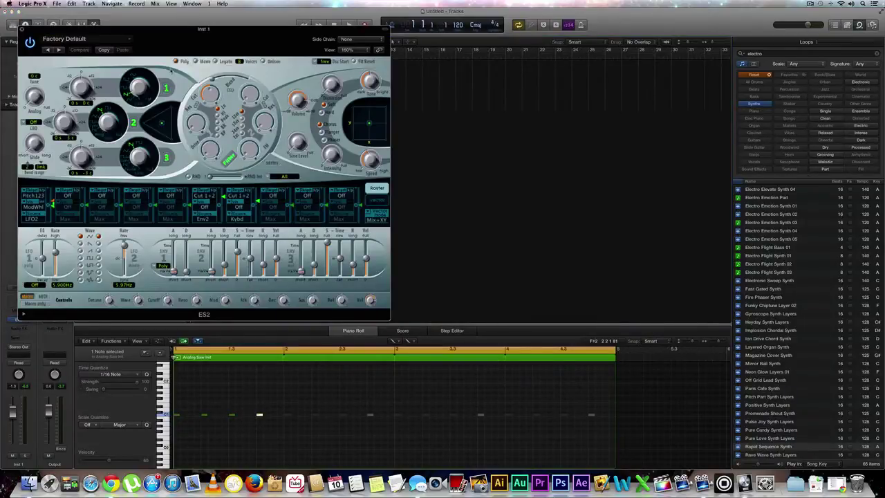
{"action": "left_click_drag", "start_coordinate": [164, 43], "coordinate": [403, 76]}
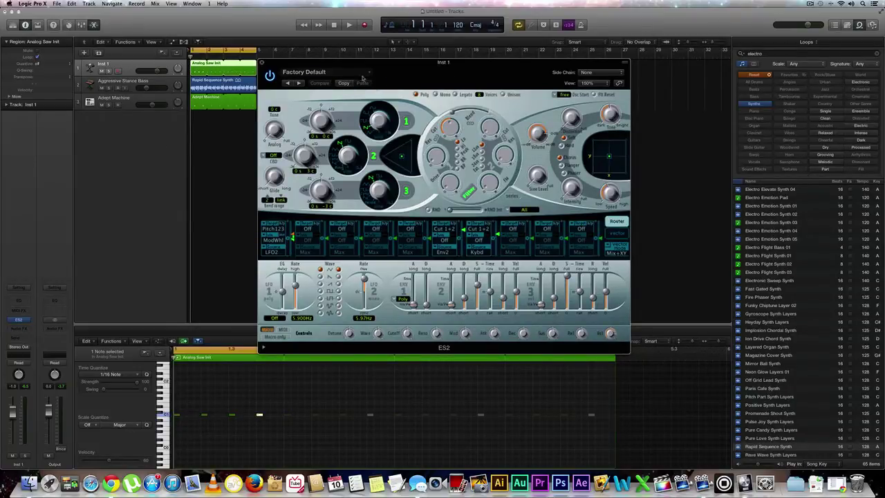
{"action": "left_click", "coordinate": [307, 74]}
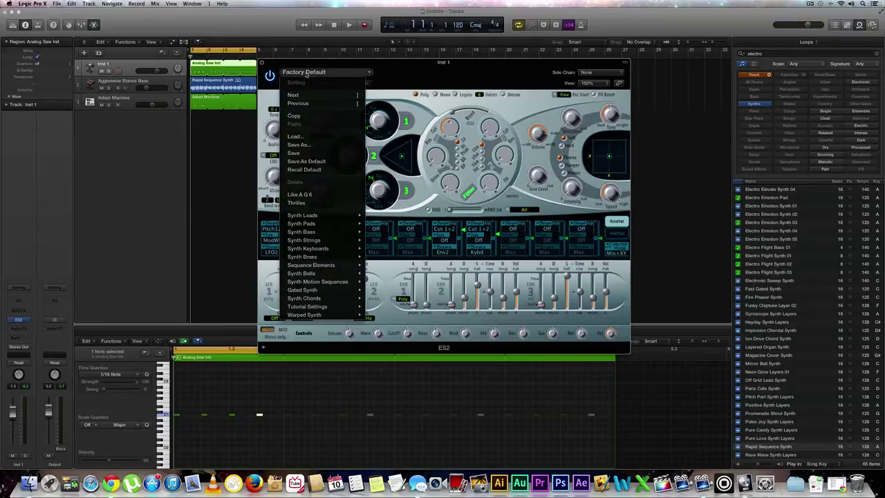
{"action": "mouse_move", "coordinate": [308, 306]}
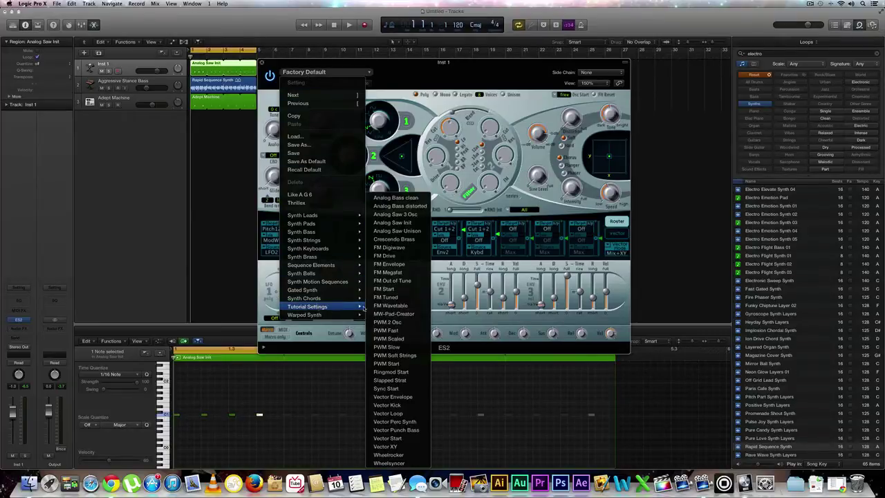
{"action": "left_click", "coordinate": [394, 222]}
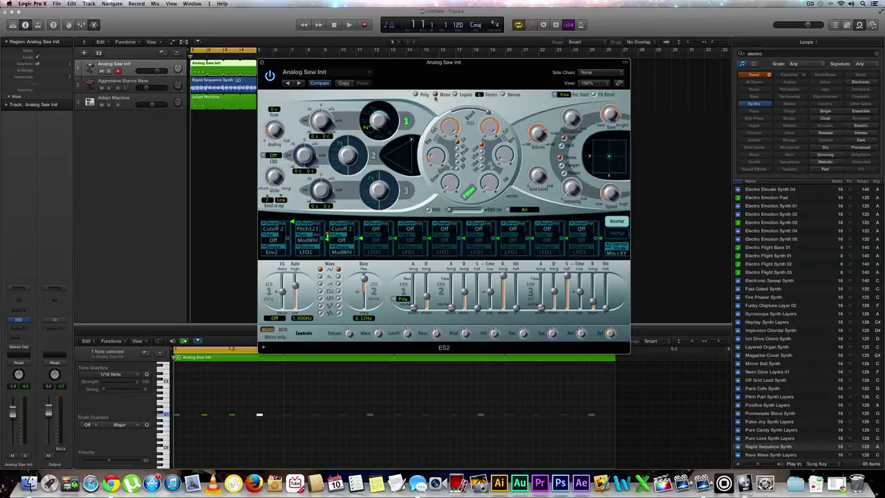
- Set ES2 to Mono with Voices at 1 and Flt Reset enabled
{"action": "left_click", "coordinate": [435, 94]}
{"action": "left_click", "coordinate": [479, 94]}
{"action": "left_click", "coordinate": [595, 95]}
- Switch oscillator 1 off and bring the Sine Level knob up to about 0.41
{"action": "left_click", "coordinate": [407, 122]}
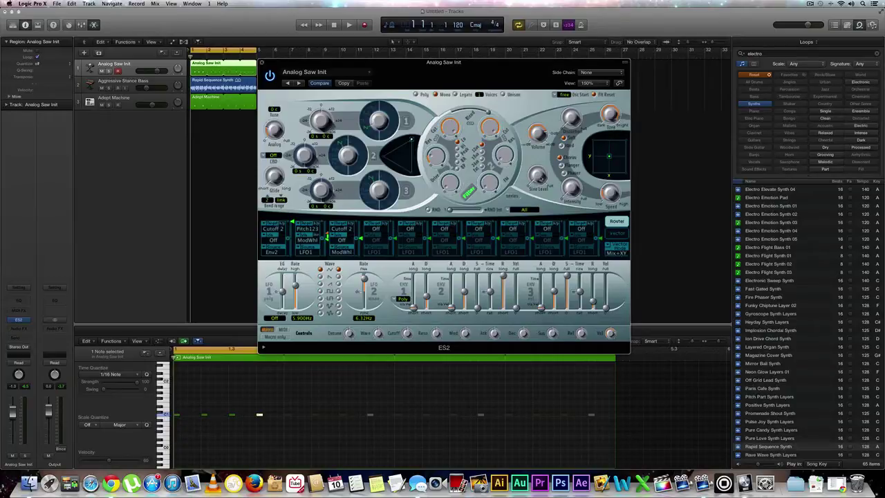
{"action": "left_click_drag", "start_coordinate": [537, 175], "coordinate": [536, 162]}
{"action": "left_click_drag", "start_coordinate": [534, 129], "coordinate": [537, 117]}
{"action": "left_click_drag", "start_coordinate": [538, 179], "coordinate": [537, 176]}
{"action": "left_click", "coordinate": [371, 109]}
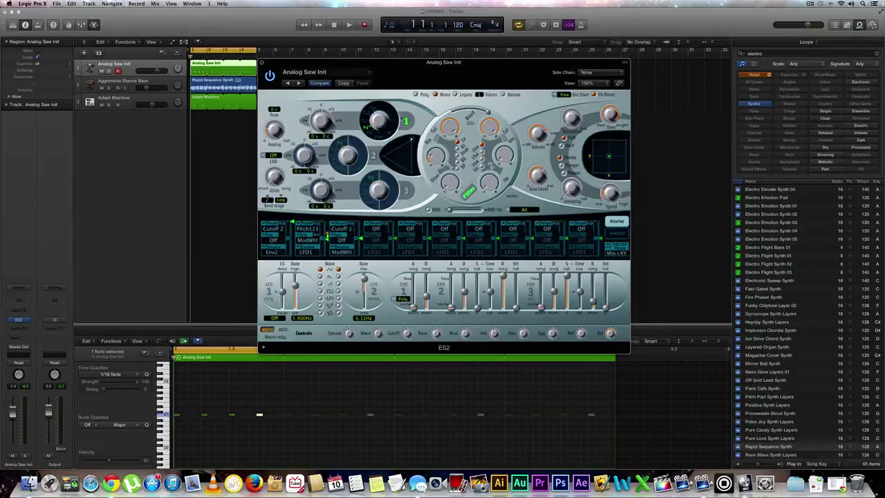
{"action": "left_click", "coordinate": [405, 121]}
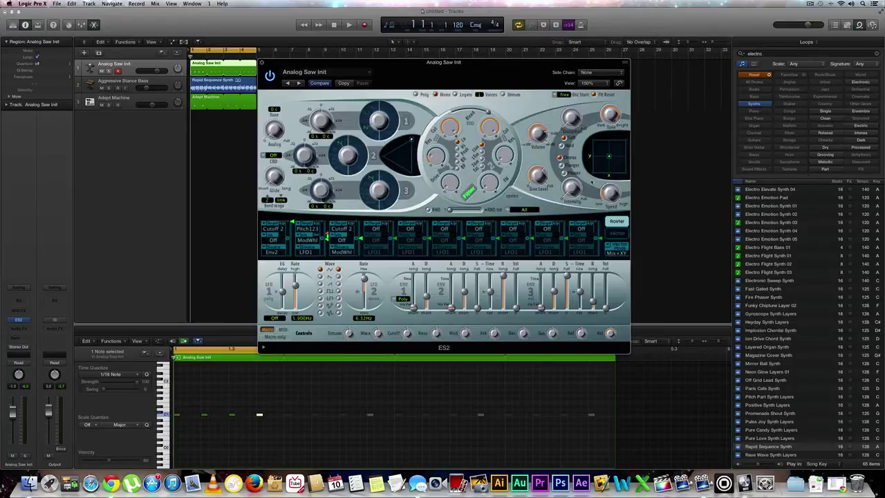
- Raise the Distortion knob to 1.400dB and lower the Tone knob to 13200Hz
{"action": "mouse_move", "coordinate": [573, 117]}
{"action": "left_click_drag", "start_coordinate": [571, 117], "coordinate": [569, 81]}
{"action": "mouse_move", "coordinate": [610, 115]}
{"action": "left_click_drag", "start_coordinate": [611, 113], "coordinate": [610, 133]}
- Set Filter 2 Cutoff to 0.80 and reduce the Cutoff 2 router intensity to 0.48
{"action": "left_click_drag", "start_coordinate": [491, 124], "coordinate": [499, 116]}
{"action": "left_click_drag", "start_coordinate": [500, 159], "coordinate": [500, 91]}
{"action": "left_click", "coordinate": [292, 223]}
{"action": "left_click_drag", "start_coordinate": [293, 221], "coordinate": [293, 250]}
- Lower the track fader slightly and set the Pitch123 router intensity to 0.30
{"action": "left_click_drag", "start_coordinate": [13, 417], "coordinate": [13, 424]}
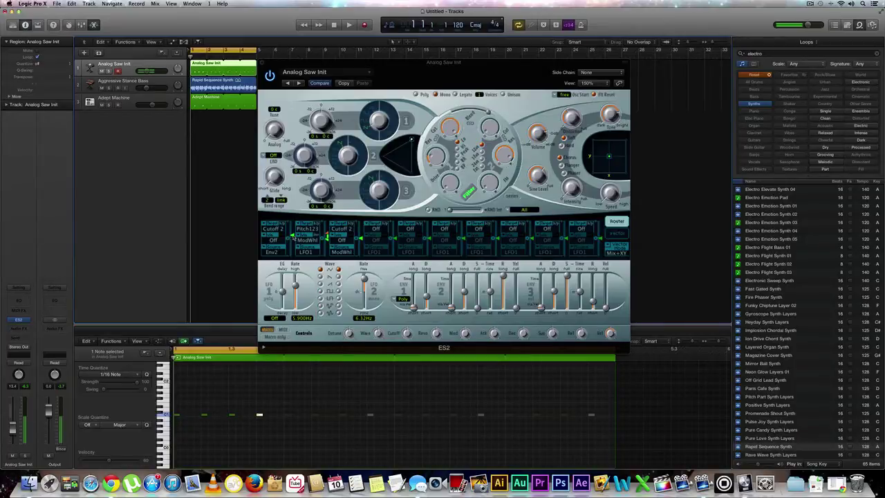
{"action": "left_click", "coordinate": [306, 235]}
{"action": "mouse_move", "coordinate": [293, 236]}
{"action": "left_mouse_down"}
{"action": "mouse_move", "coordinate": [294, 226]}
{"action": "mouse_move", "coordinate": [293, 235]}
{"action": "left_mouse_up"}
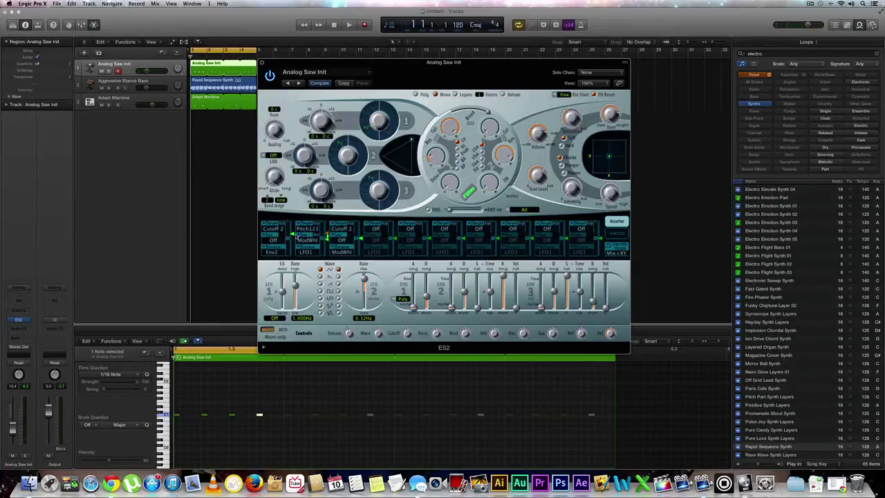
- Route the second modulation slot from ModWhl to Sine Level, with its via source Off
{"action": "left_click", "coordinate": [309, 232]}
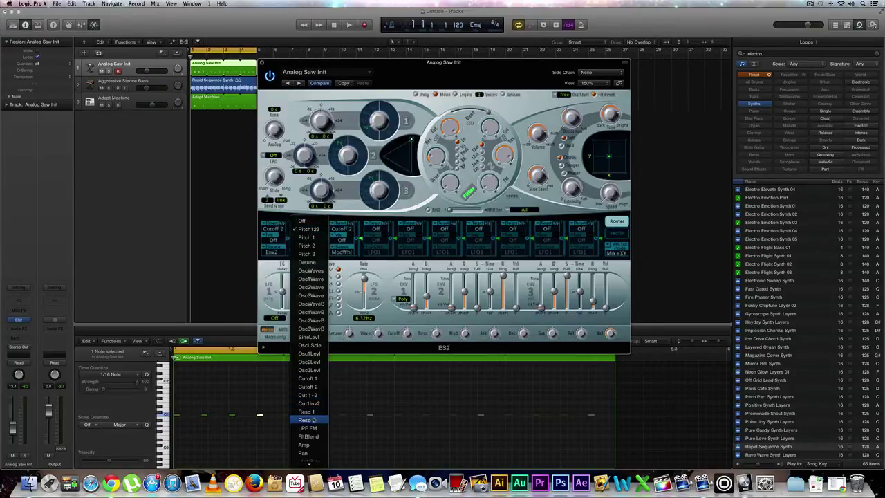
{"action": "left_click", "coordinate": [309, 336]}
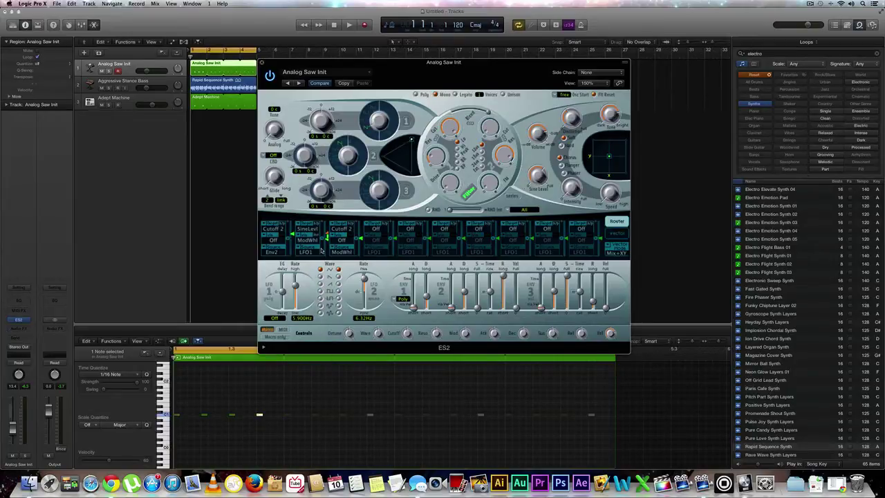
{"action": "left_click", "coordinate": [305, 244]}
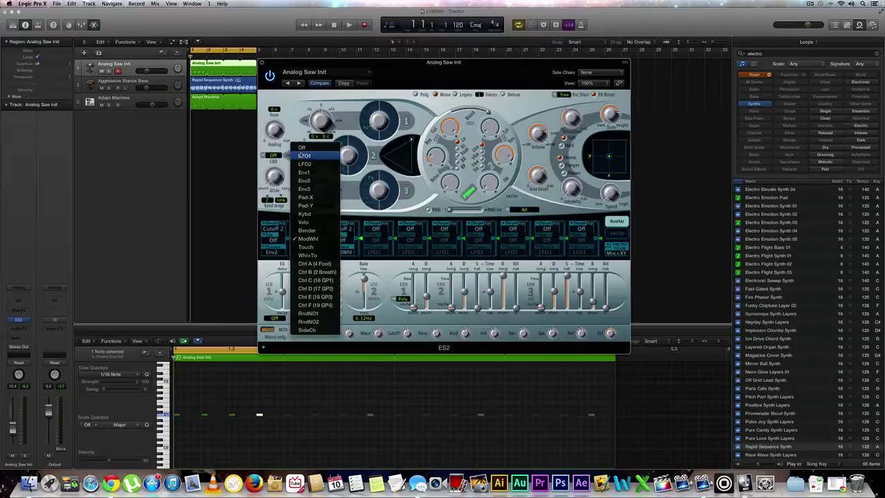
{"action": "left_click", "coordinate": [303, 150]}
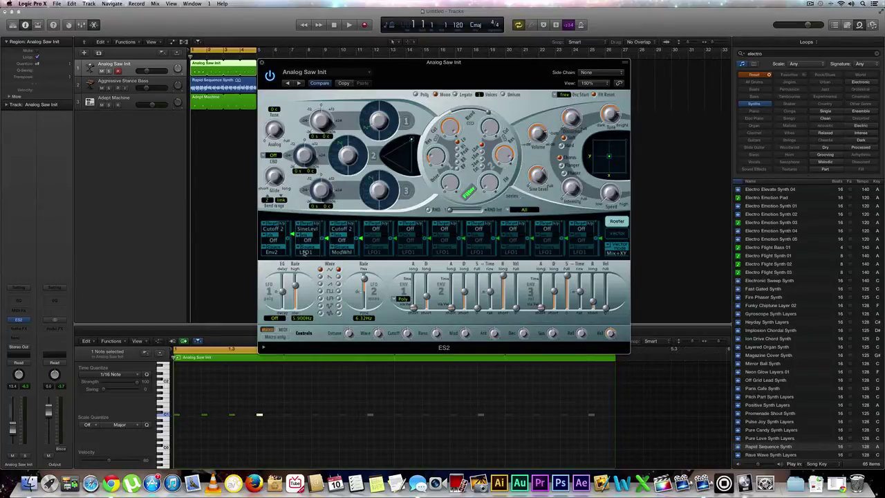
{"action": "left_click", "coordinate": [305, 252]}
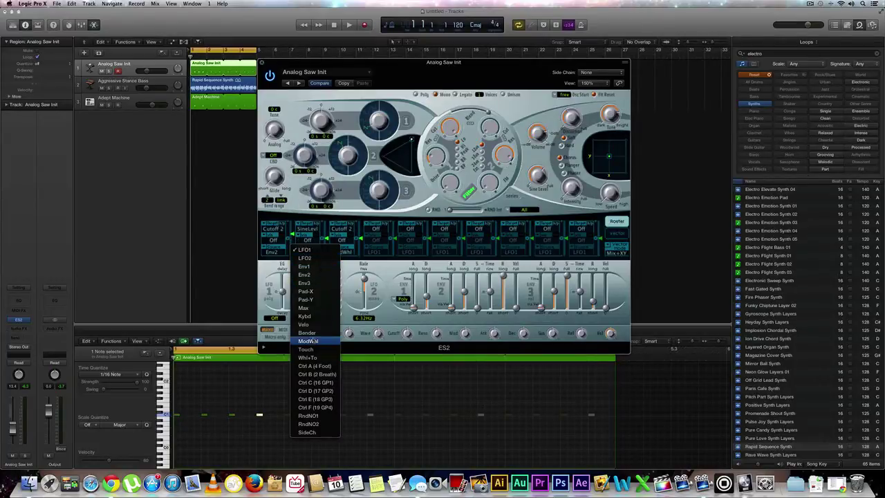
{"action": "left_click", "coordinate": [309, 341]}
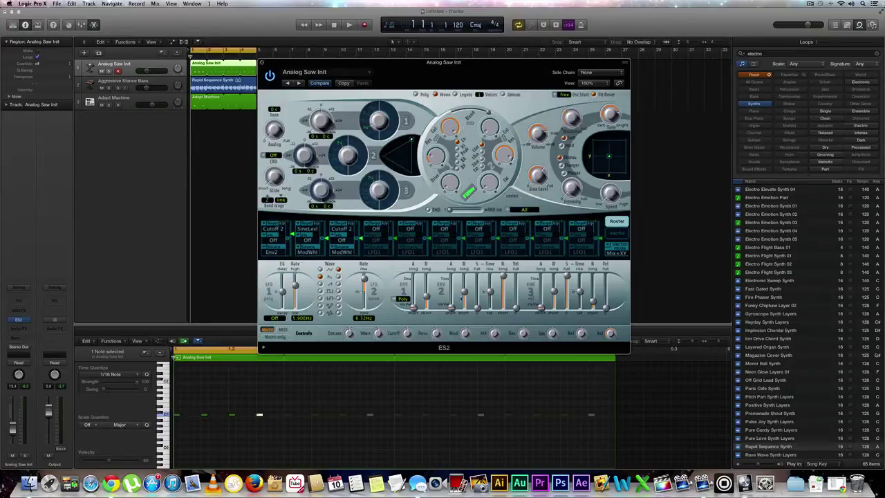
- Shorten ENV 2's decay from 650ms to 240ms and its release from 10000ms to 200ms
{"action": "mouse_move", "coordinate": [464, 291]}
{"action": "left_click_drag", "start_coordinate": [464, 291], "coordinate": [465, 296]}
{"action": "mouse_move", "coordinate": [504, 274]}
{"action": "left_click_drag", "start_coordinate": [504, 273], "coordinate": [504, 295]}
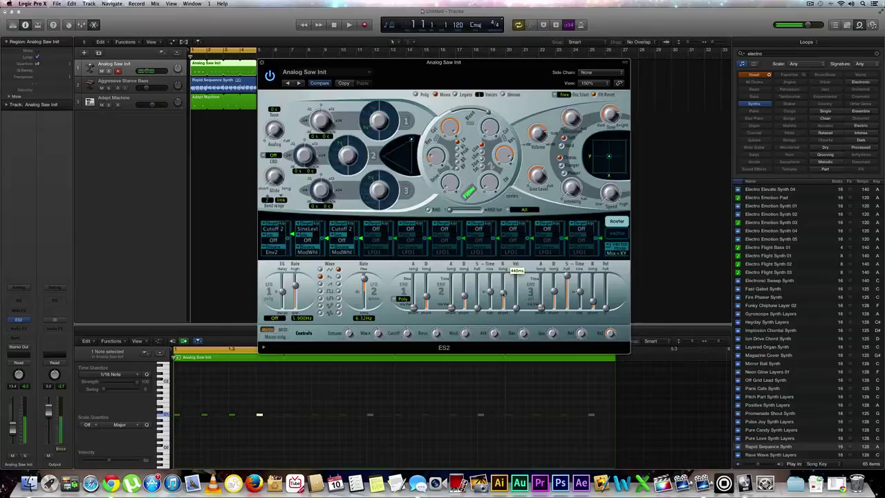
{"action": "mouse_move", "coordinate": [504, 294]}
{"action": "left_mouse_down"}
{"action": "mouse_move", "coordinate": [504, 305]}
{"action": "mouse_move", "coordinate": [504, 295]}
{"action": "left_mouse_up"}
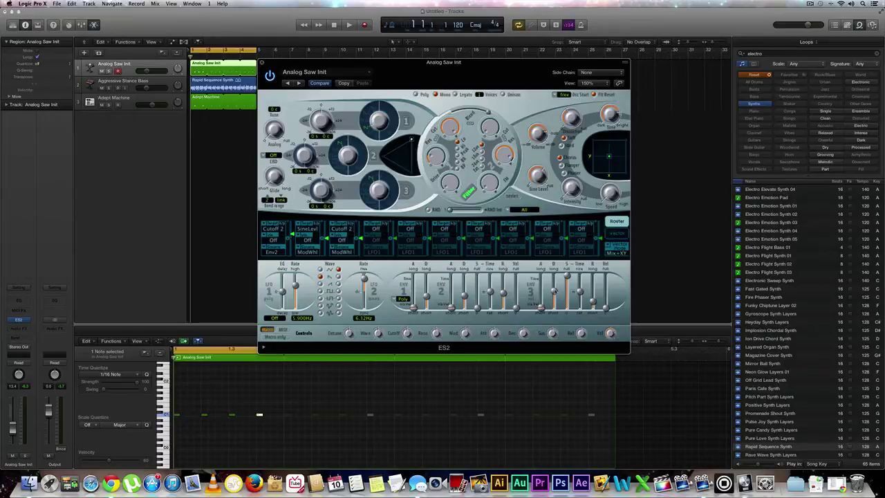
- Set ENV 3 to a 260ms decay, 0.168 sustain (down from 1.000) and 72.0ms release
{"action": "mouse_move", "coordinate": [555, 290]}
{"action": "mouse_move", "coordinate": [554, 290]}
{"action": "left_mouse_down"}
{"action": "mouse_move", "coordinate": [554, 303]}
{"action": "mouse_move", "coordinate": [554, 293]}
{"action": "left_mouse_up"}
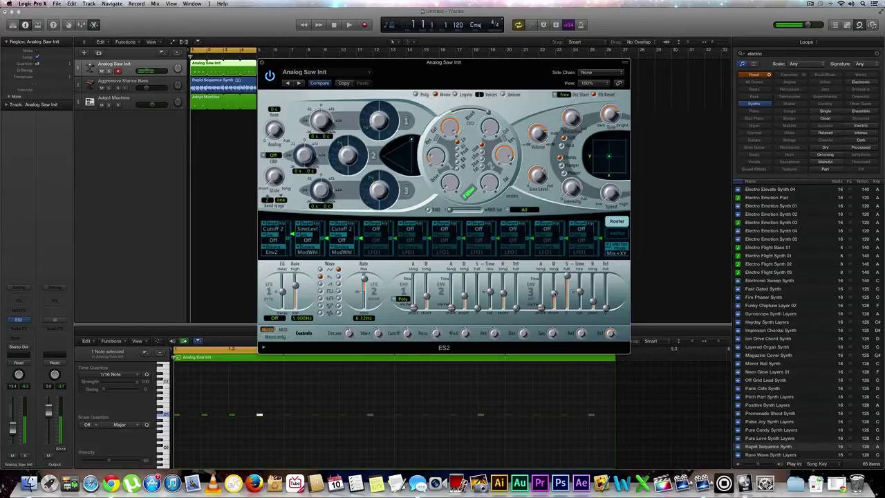
{"action": "left_click", "coordinate": [568, 275]}
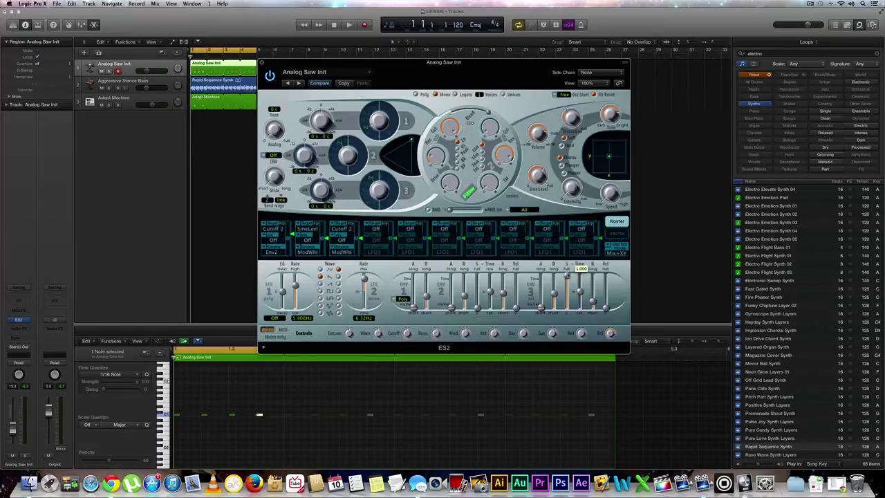
{"action": "left_click_drag", "start_coordinate": [568, 275], "coordinate": [568, 311]}
{"action": "left_click", "coordinate": [593, 302]}
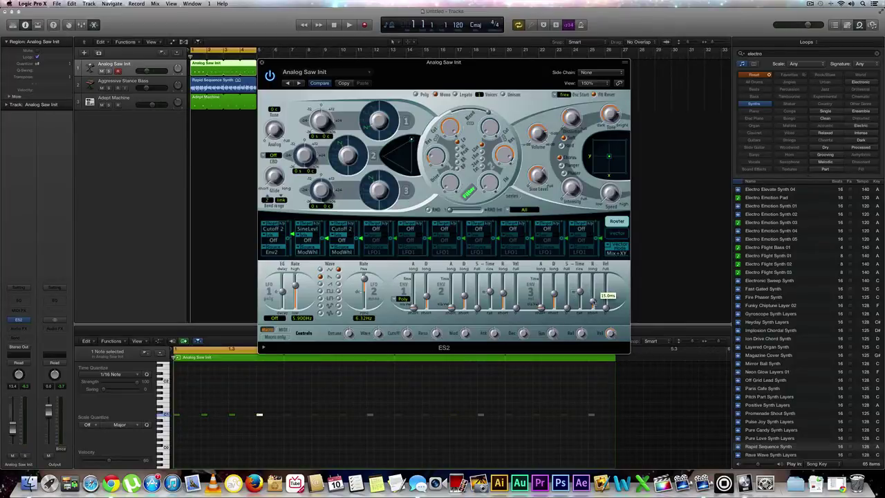
{"action": "left_click_drag", "start_coordinate": [593, 301], "coordinate": [592, 299]}
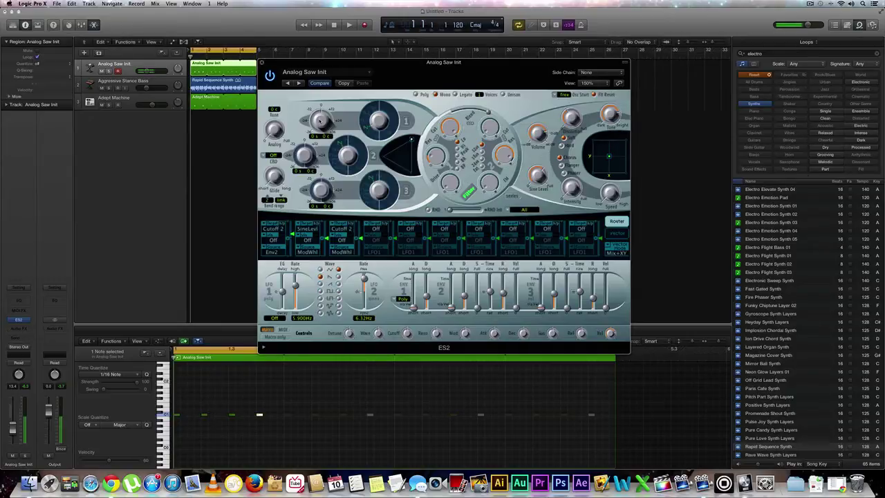
- Tune oscillator 1 to -12 semitones, one octave down
{"action": "left_click_drag", "start_coordinate": [320, 120], "coordinate": [320, 136]}
- Solo the Analog Saw Init track and play, then add Adept Machine and Rapid Sequence Synth to the solo
{"action": "left_click", "coordinate": [109, 72]}
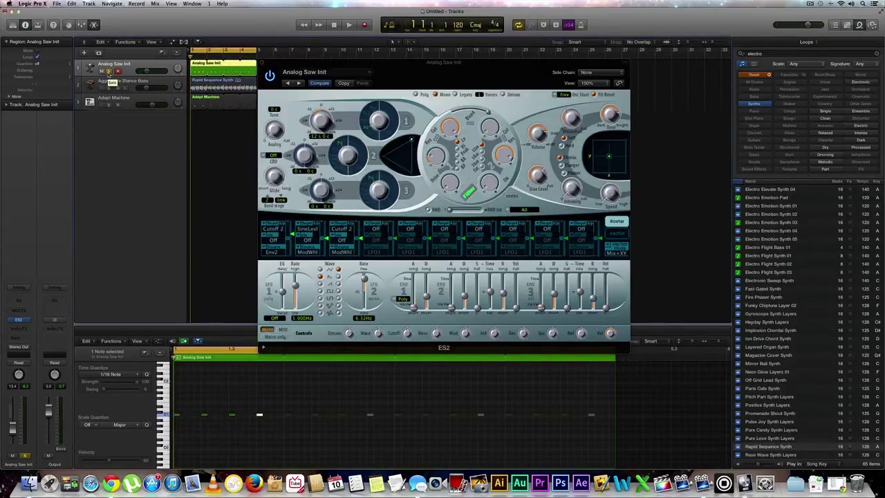
{"action": "key", "text": "space"}
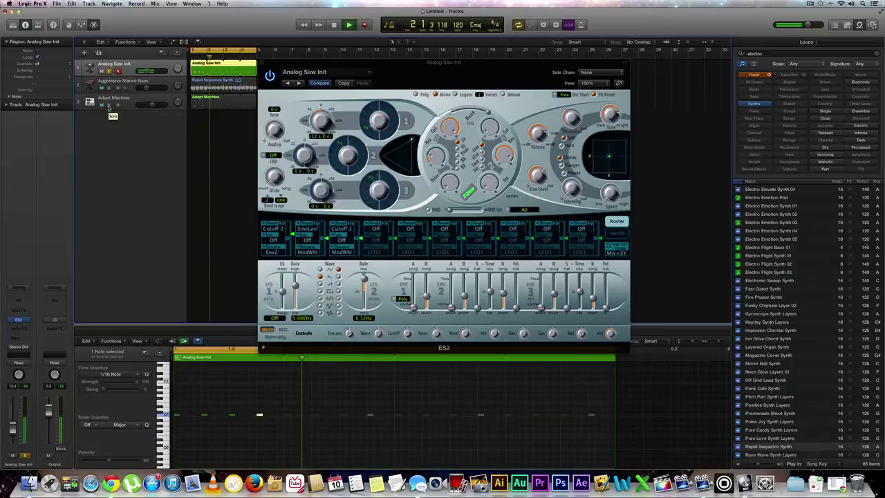
{"action": "left_click", "coordinate": [108, 105]}
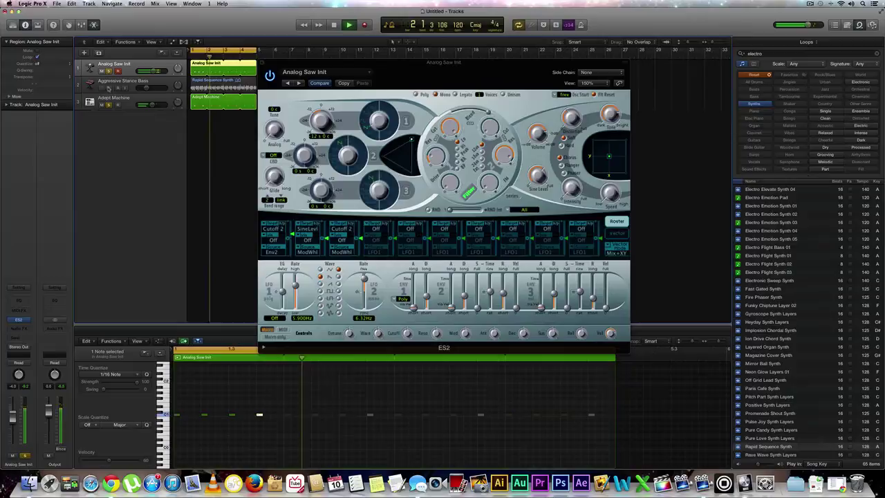
{"action": "left_click", "coordinate": [109, 89]}
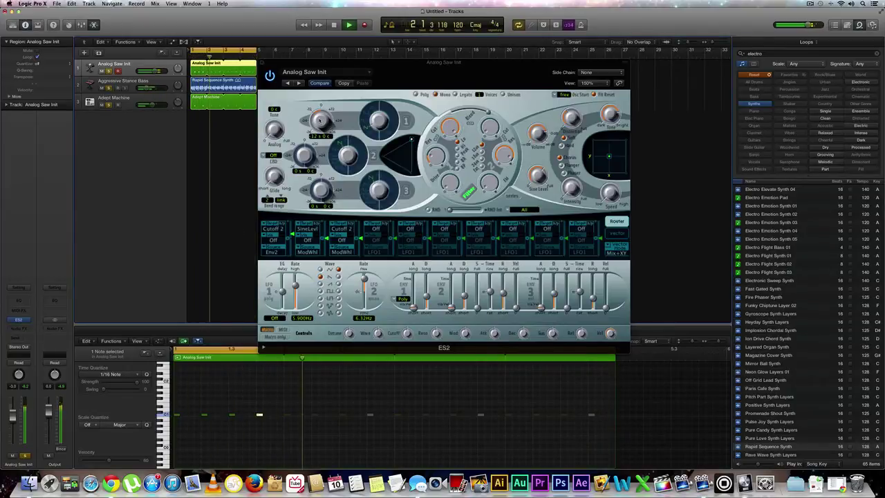
- In the ES2, set oscillator 1 to +16 semitones and a sine waveform, then switch it off
{"action": "left_click", "coordinate": [320, 120]}
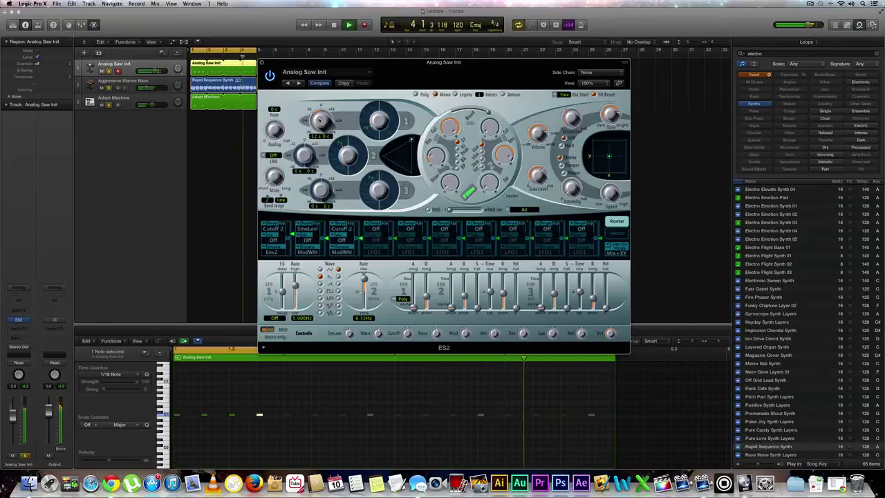
{"action": "left_click_drag", "start_coordinate": [319, 123], "coordinate": [320, 103]}
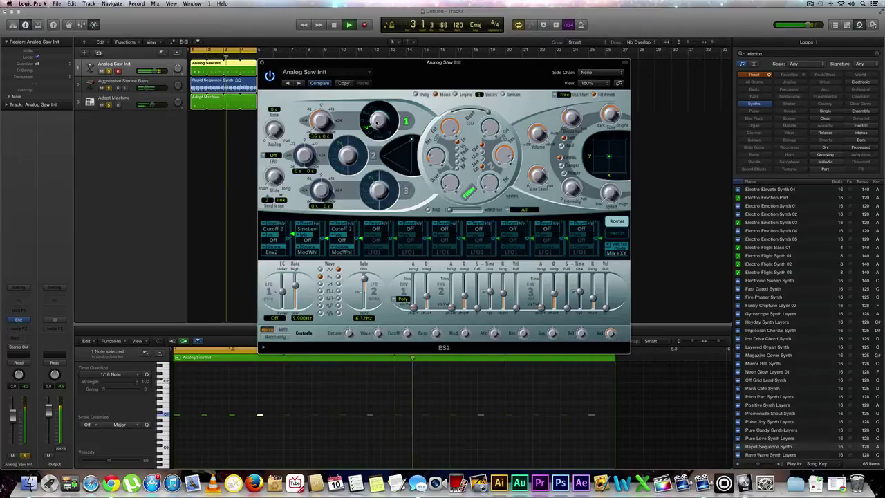
{"action": "mouse_move", "coordinate": [379, 119]}
{"action": "left_mouse_down"}
{"action": "mouse_move", "coordinate": [391, 139]}
{"action": "mouse_move", "coordinate": [378, 95]}
{"action": "mouse_move", "coordinate": [378, 112]}
{"action": "left_mouse_up"}
{"action": "left_click", "coordinate": [406, 121]}
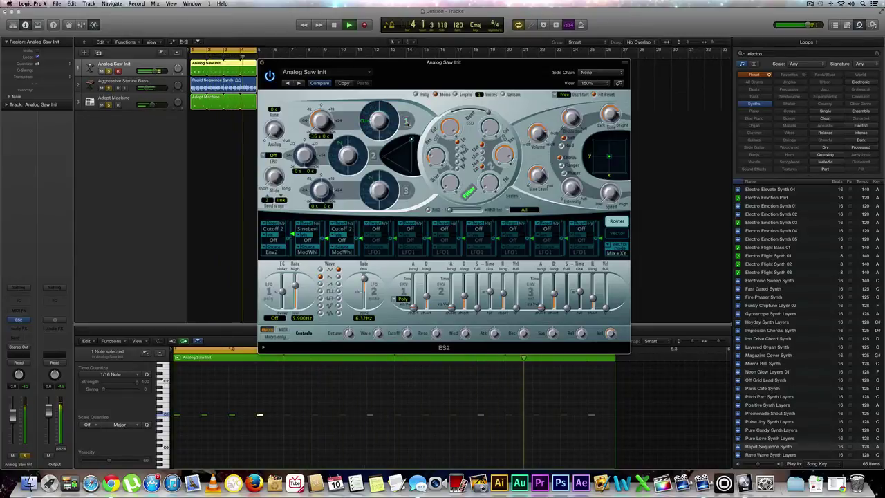